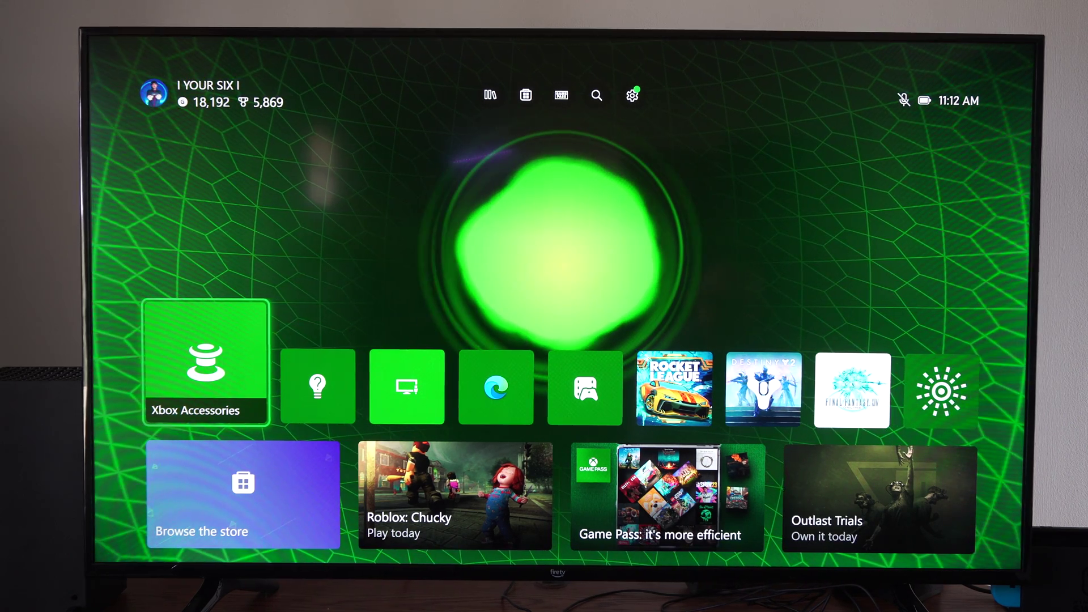
# - Open Settings from the gear in the dashboard's top bar
pyautogui.press('Up')
pyautogui.press('Right')
pyautogui.press('Right')
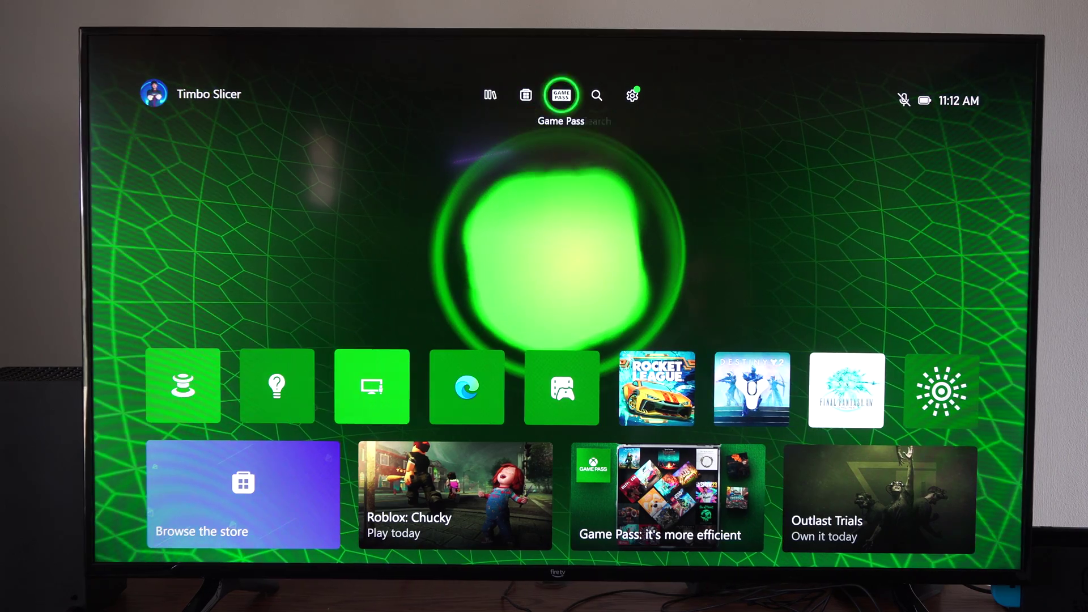
pyautogui.press('Right')
pyautogui.press('Left')
pyautogui.press('Left')
pyautogui.press('Left')
pyautogui.press('Right')
pyautogui.press('Right')
pyautogui.press('Right')
pyautogui.press('Right')
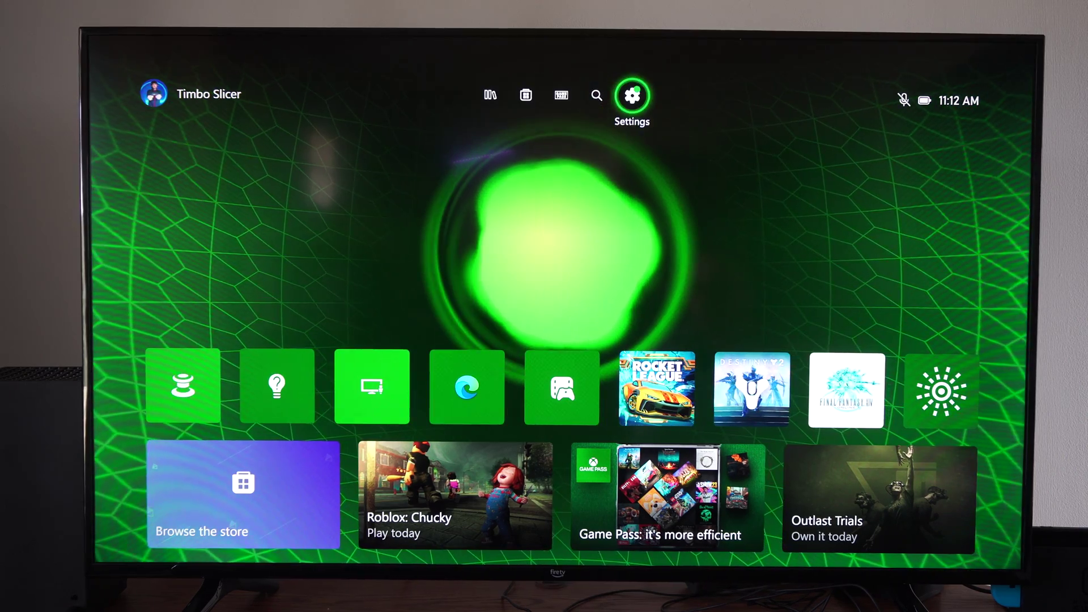
pyautogui.press('Return')
# - Go to Devices & connections and open the Mouse page, showing pointer speed 10
pyautogui.press('Down')
pyautogui.press('Down')
pyautogui.press('Down')
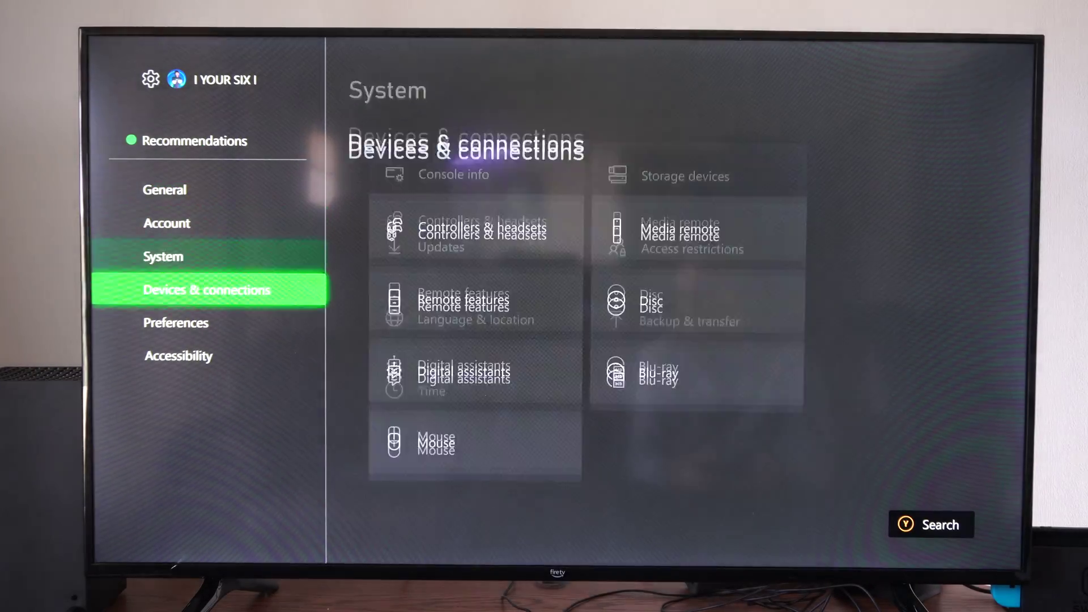
pyautogui.press('Right')
pyautogui.press('Down')
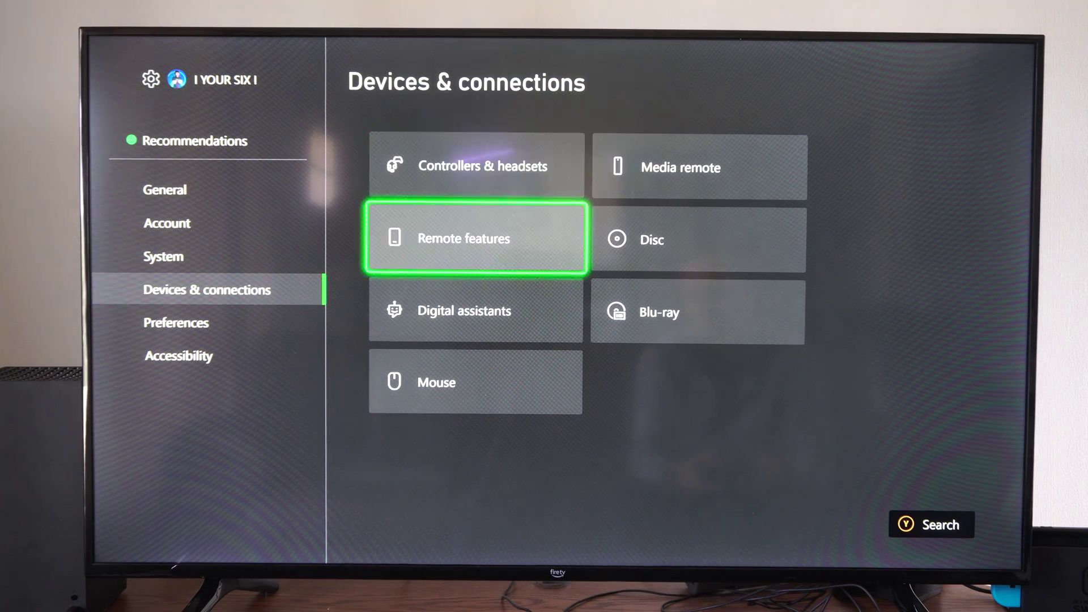
pyautogui.press('Down')
pyautogui.press('Down')
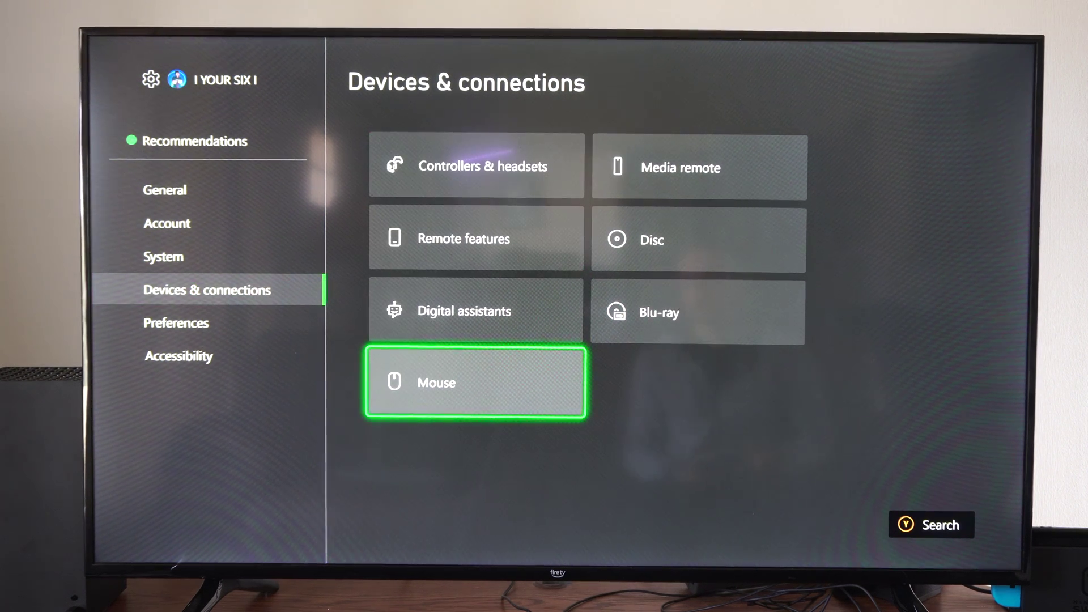
pyautogui.press('Return')
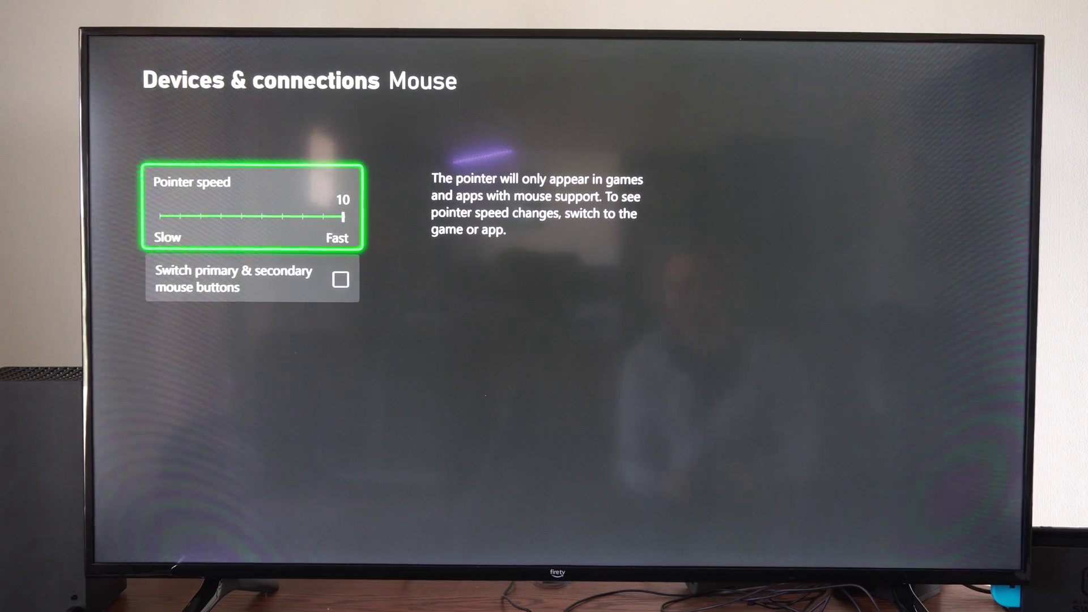
pyautogui.press('Down')
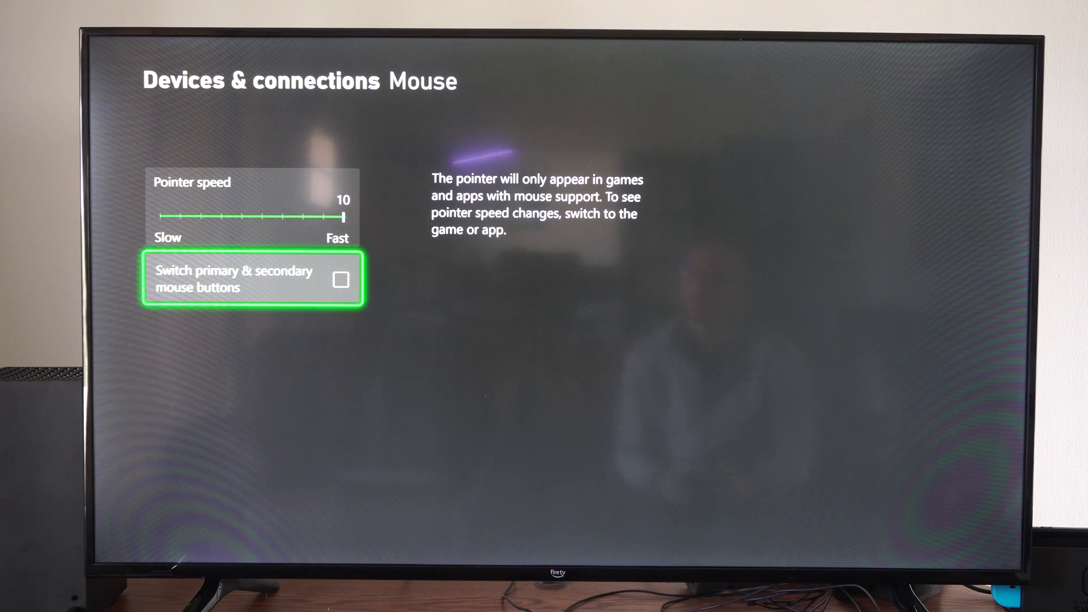
pyautogui.press('Escape')
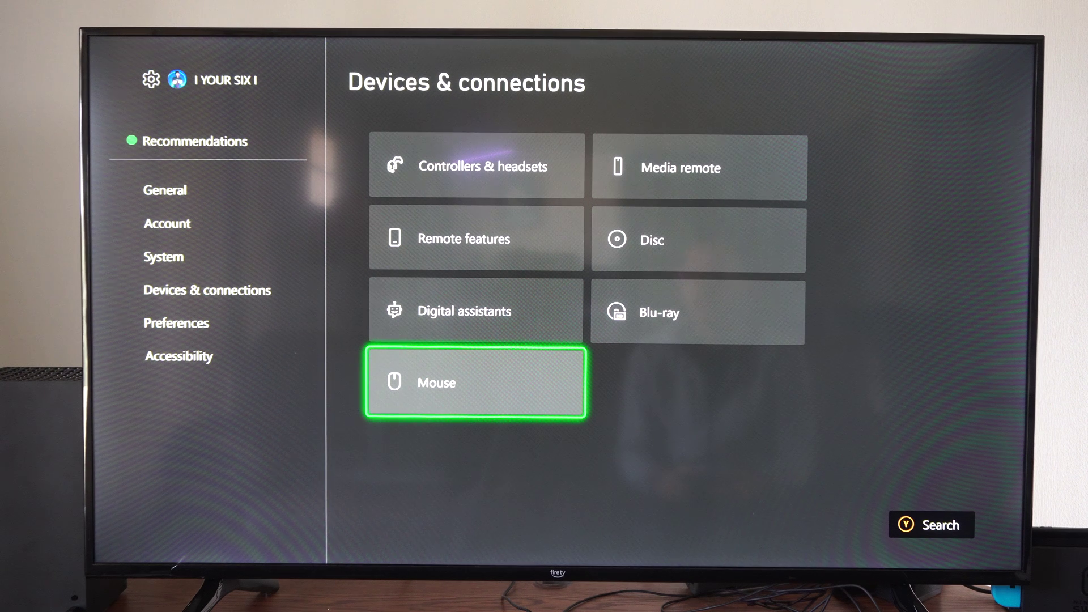
pyautogui.press('Left')
# - Move focus across the Devices & connections options down to Mouse
pyautogui.press('Right')
pyautogui.press('Left')
pyautogui.press('Right')
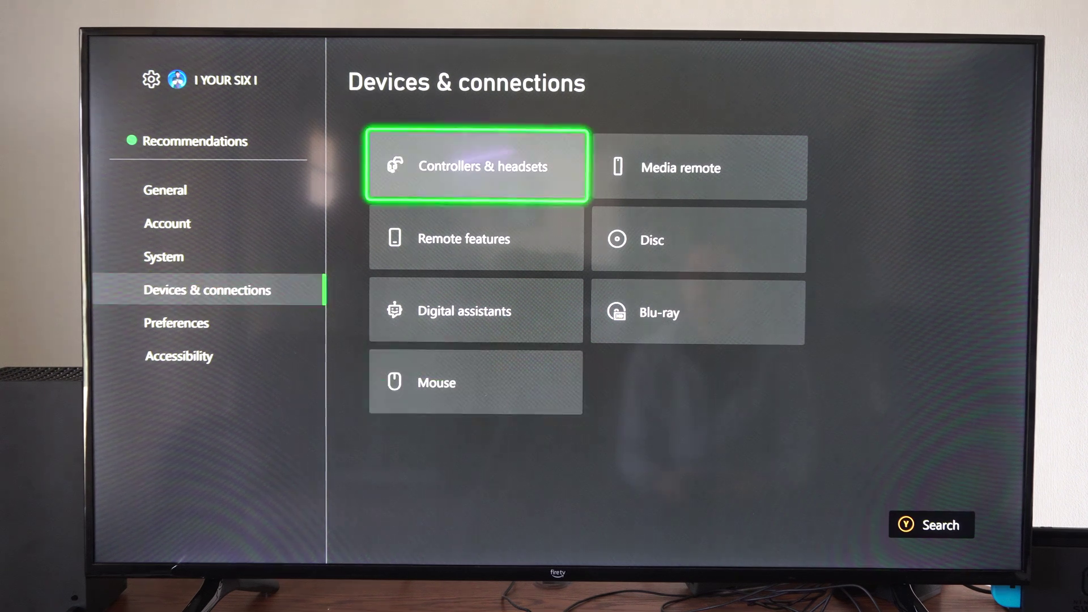
pyautogui.press('Down')
pyautogui.press('Down')
pyautogui.press('Down')
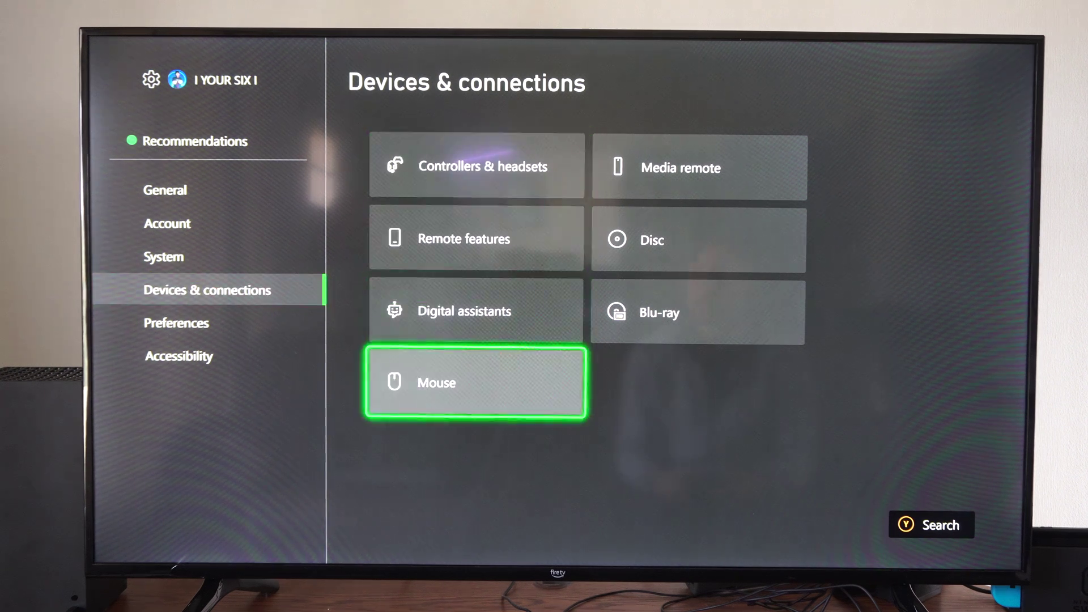
# - Move down the settings categories to Accessibility and bring up the console guide
pyautogui.press('Left')
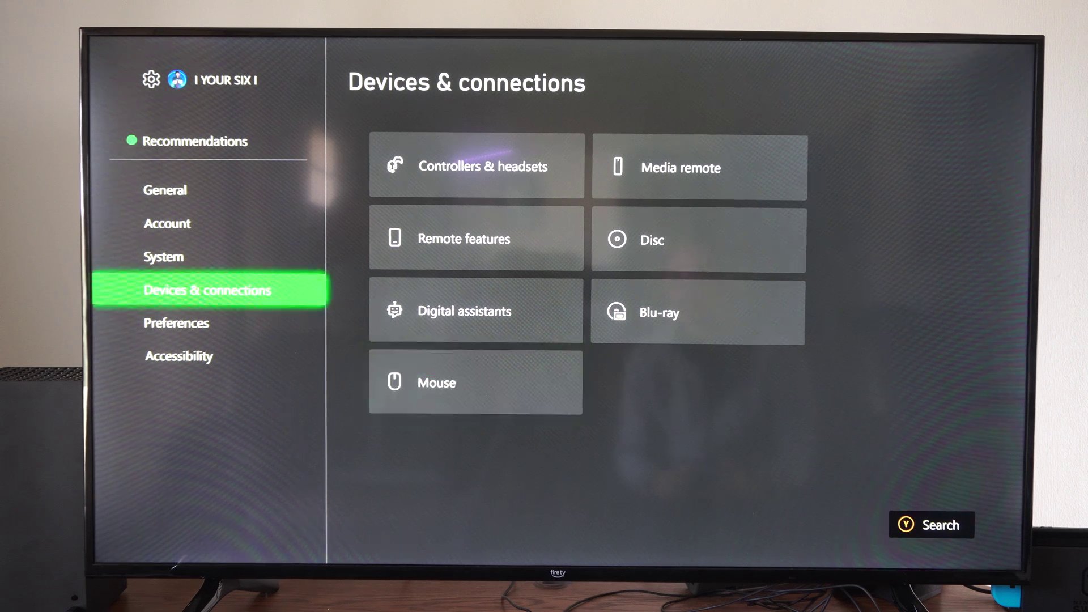
pyautogui.press('Down')
pyautogui.press('Down')
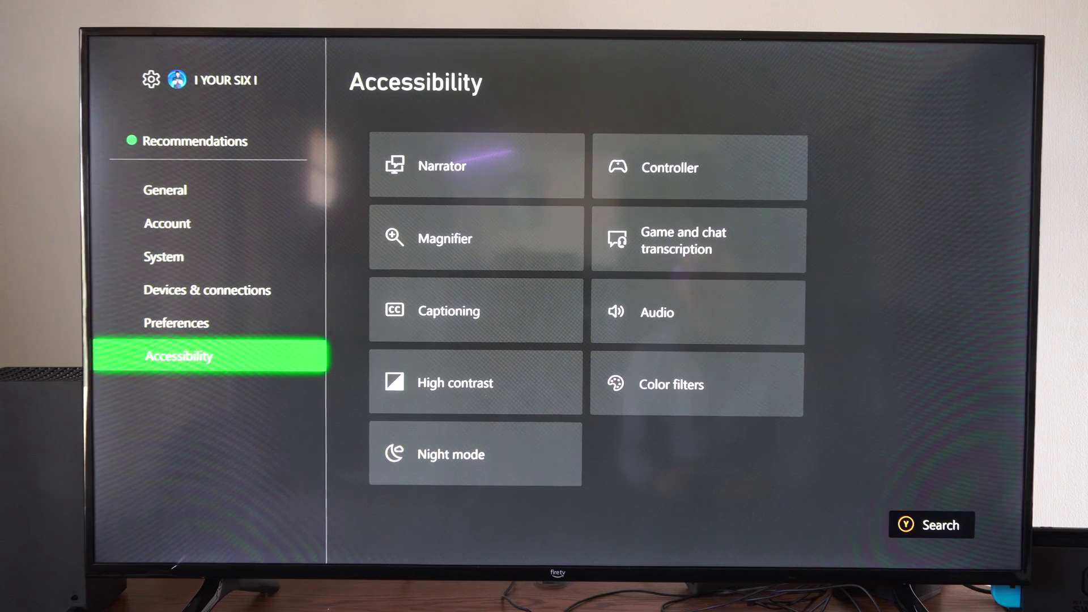
pyautogui.press('super')
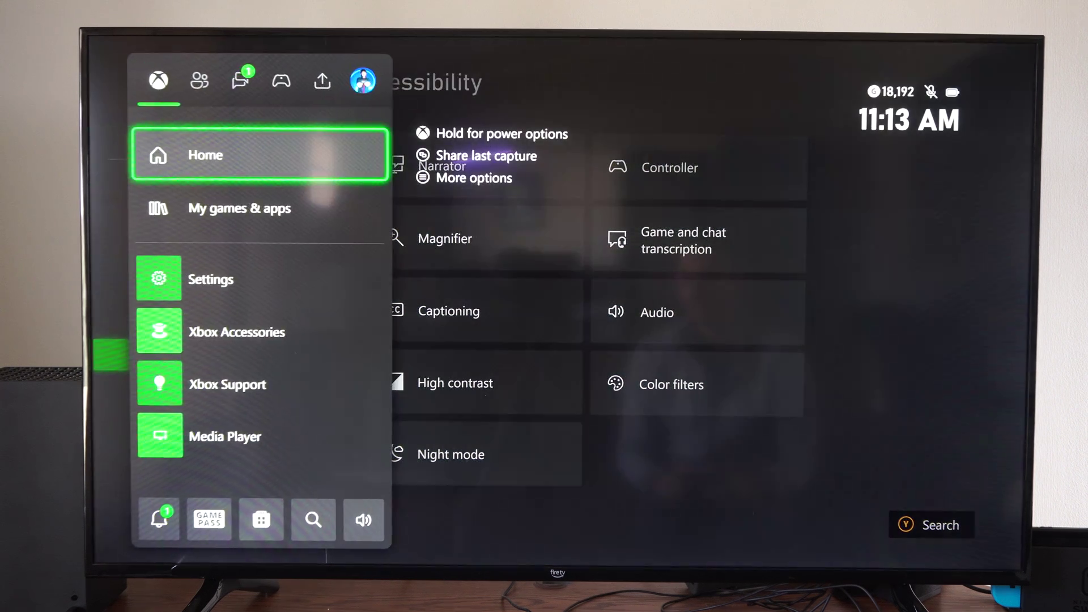
# - Return to the Home screen and browse the tiles down to WWE 2K24
pyautogui.press('Return')
pyautogui.press('Right')
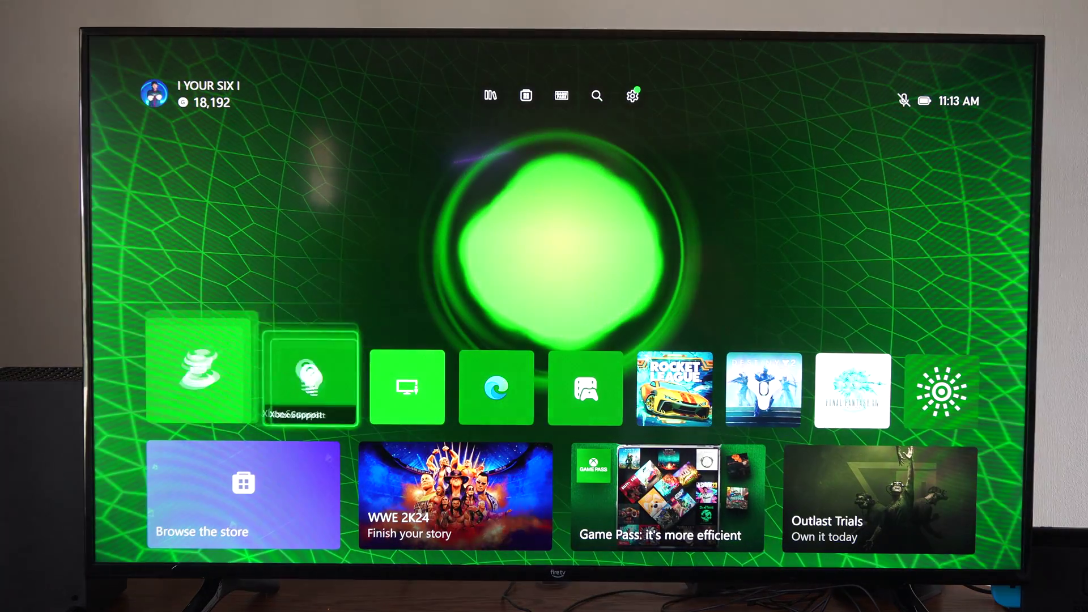
pyautogui.press('Right')
pyautogui.press('Right')
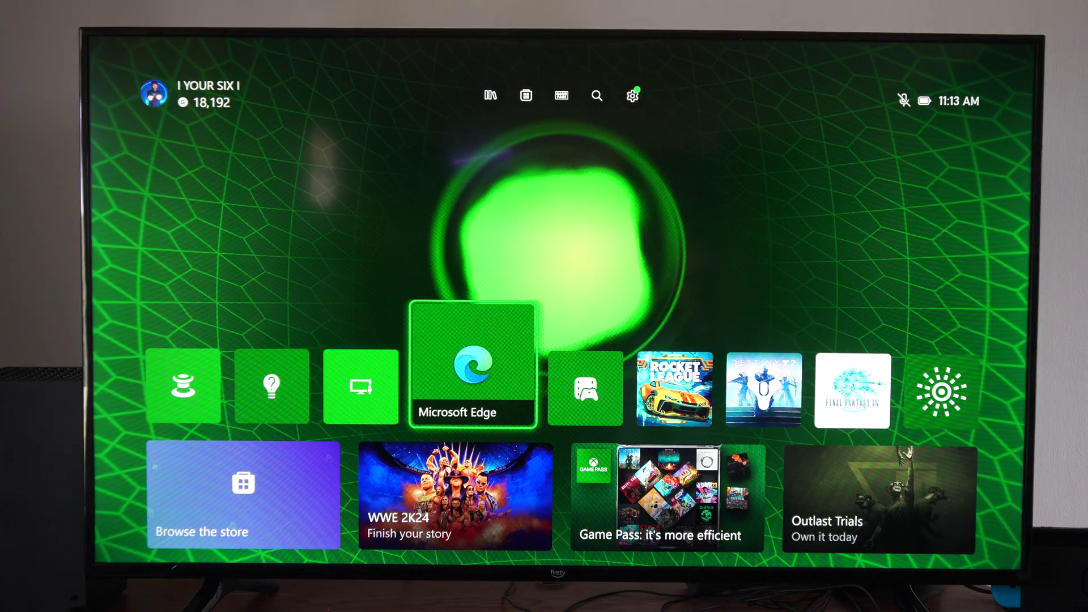
pyautogui.press('Down')
# - Reopen Settings from the top-bar gear, landing on the General category
pyautogui.press('Up')
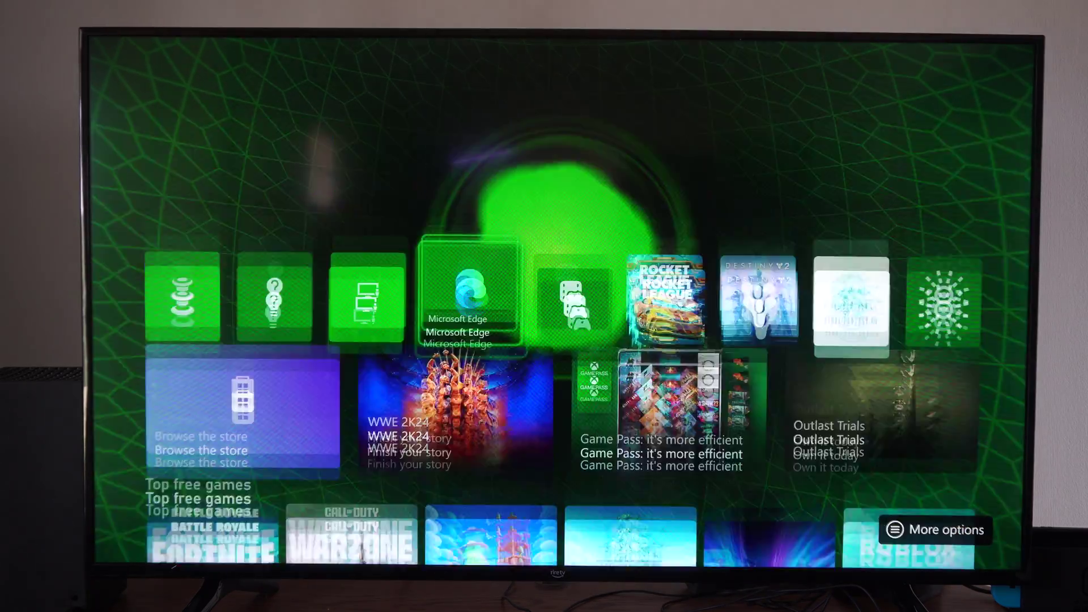
pyautogui.press('Up')
pyautogui.press('Right')
pyautogui.press('Right')
pyautogui.press('Right')
pyautogui.press('Right')
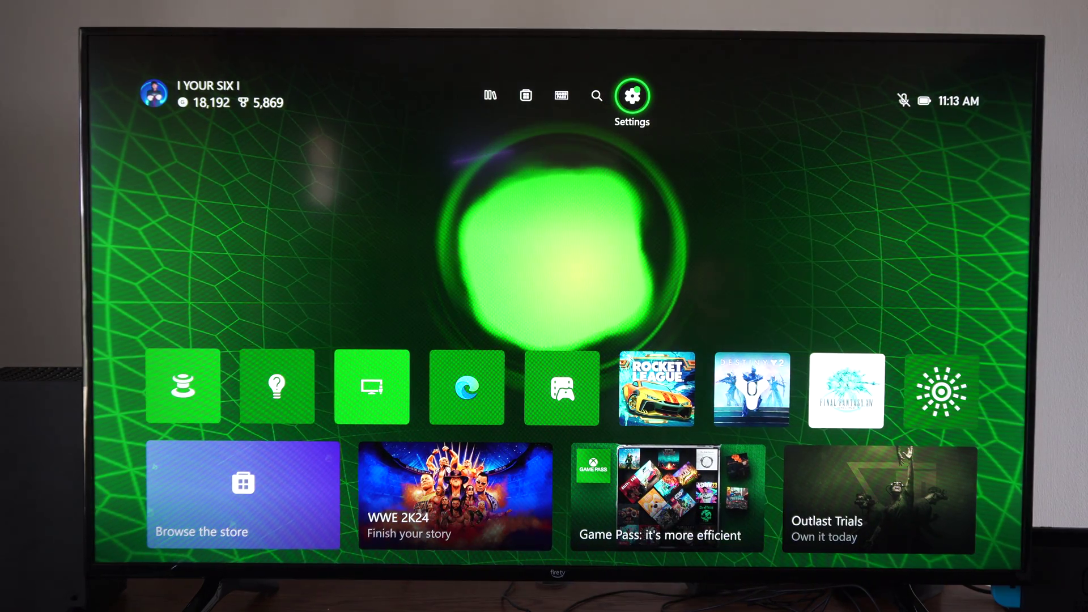
pyautogui.press('Return')
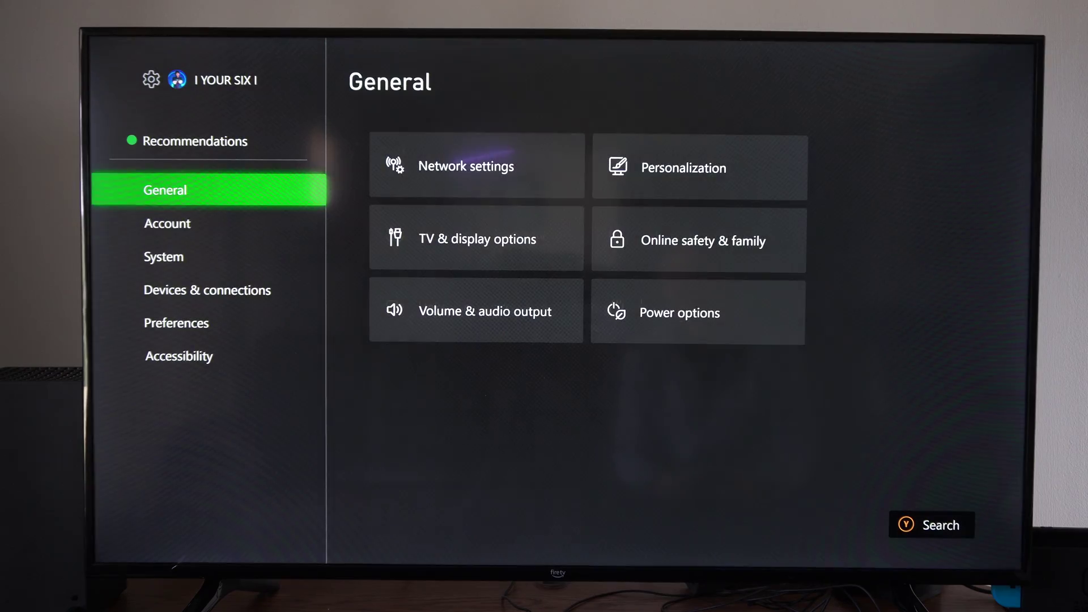